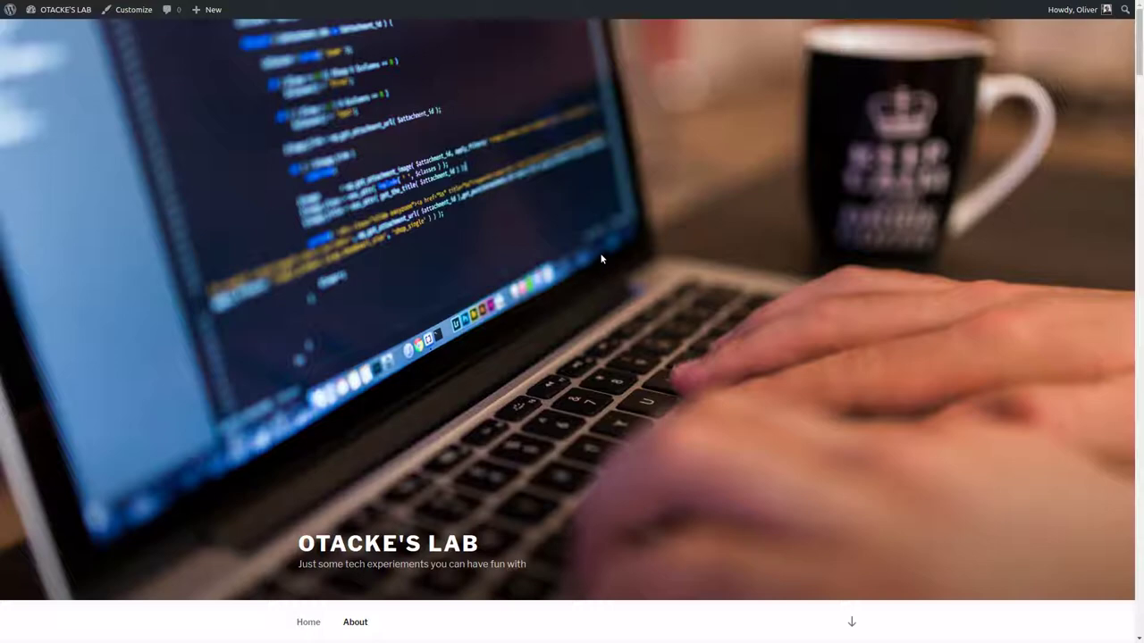
- Scroll down to the 'A new playground: H5P Essay' post's empty Hobbit summary task
scroll(602, 258, "down", 5)
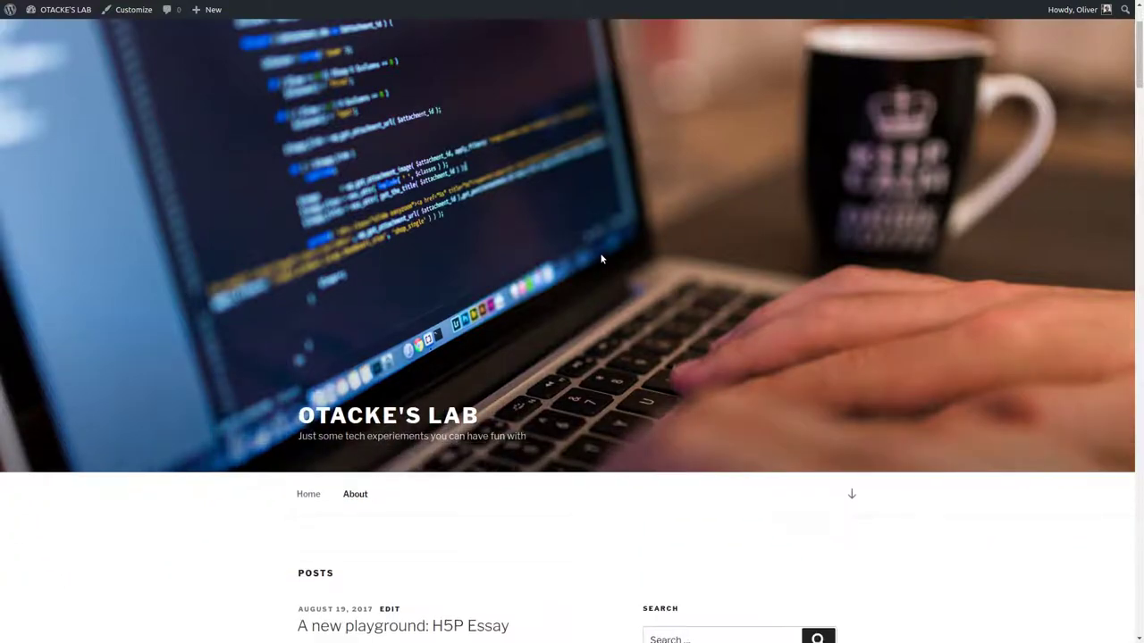
scroll(602, 258, "down", 2)
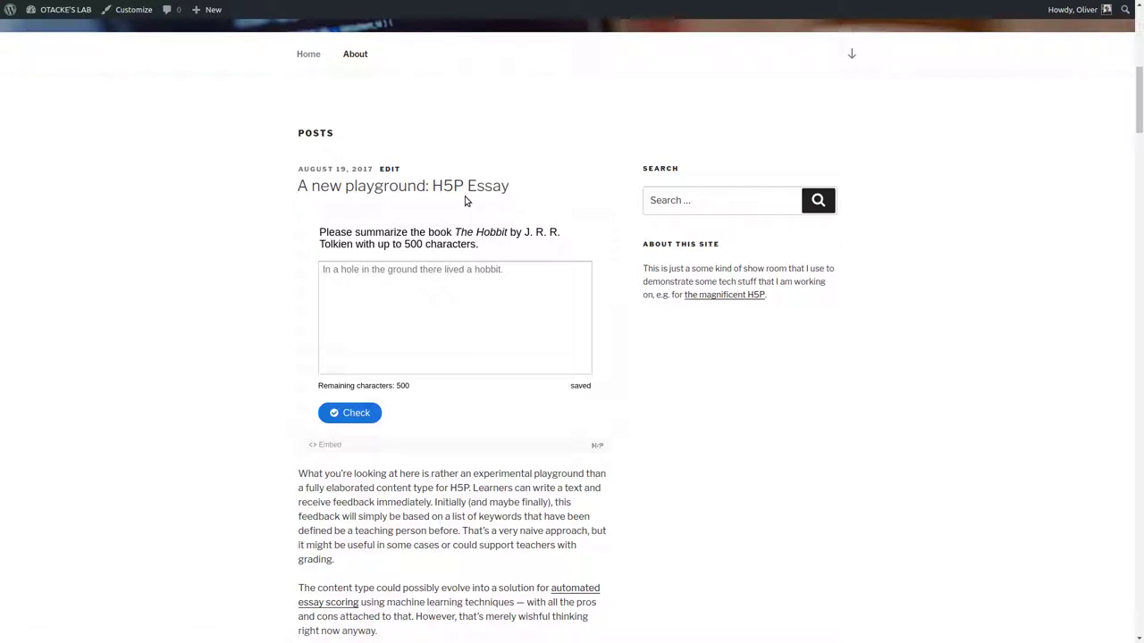
- Write a Hobbit summary mentioning Bilbo and Gandalf, then check it for a 3/5 score
left_click(350, 273)
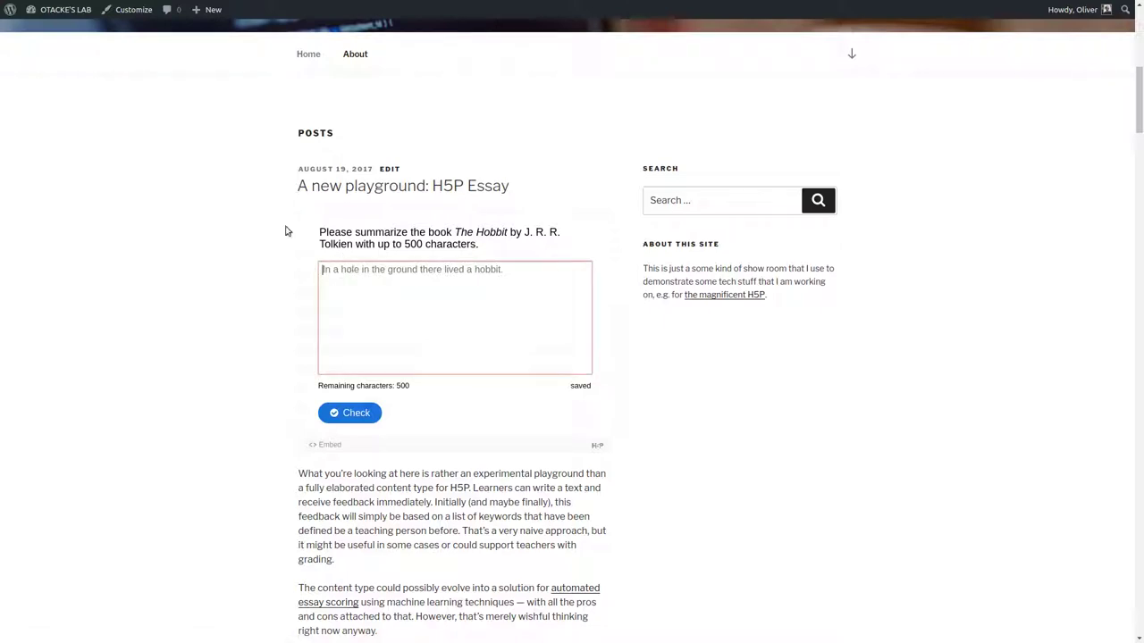
type("There once was this guy called Bi")
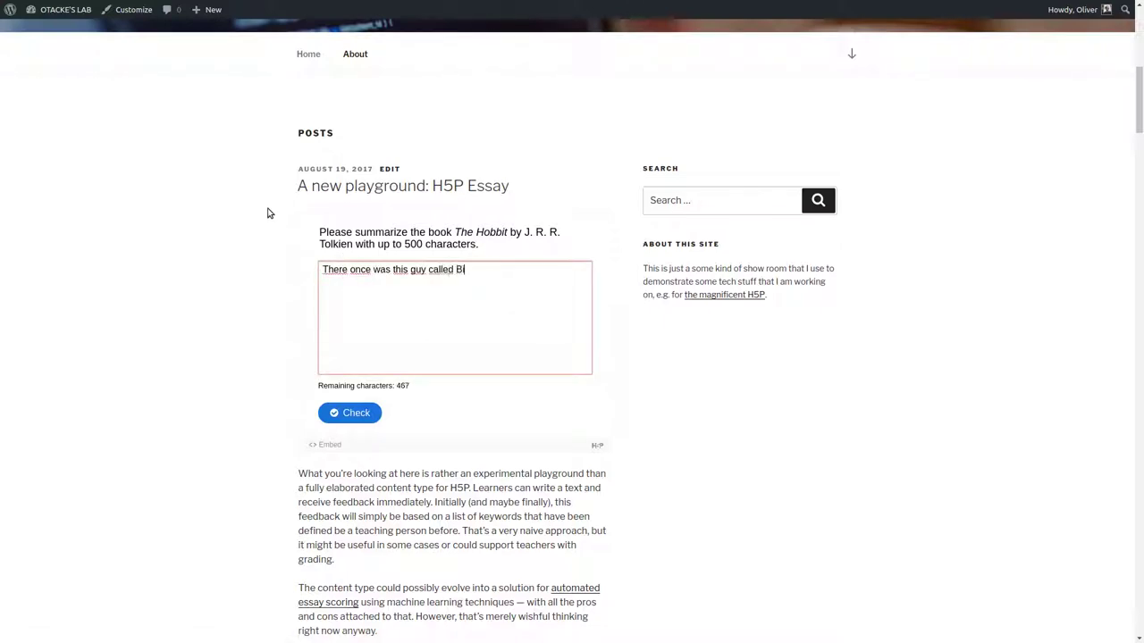
type("lbo. Gandalf the wizard came to visit him and then they went on")
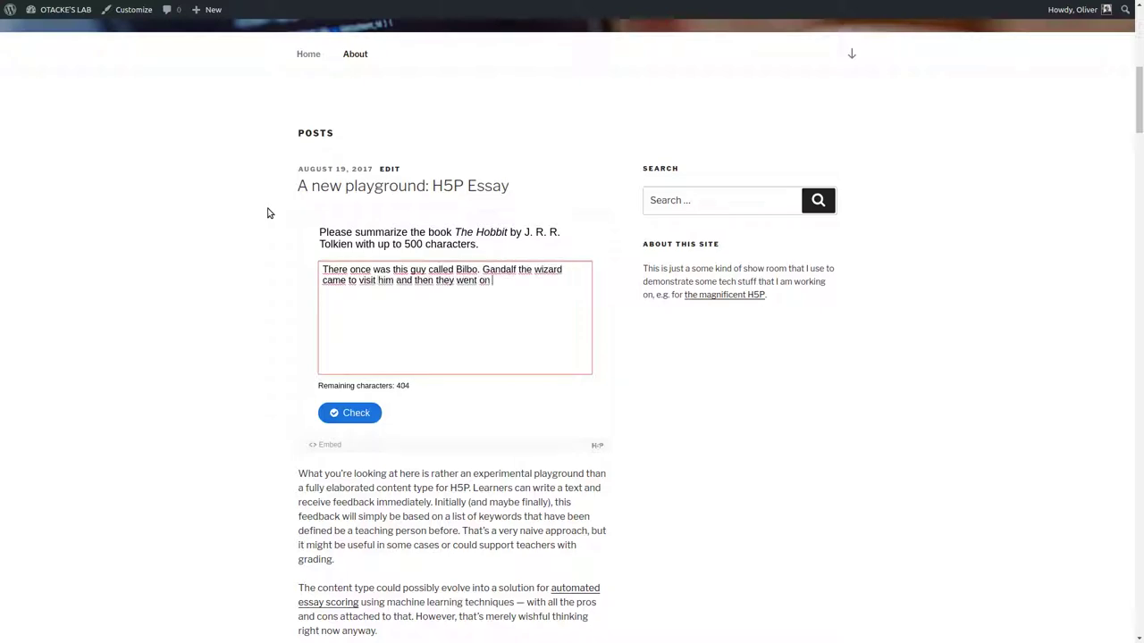
type(" an adventure with some dwarfs.")
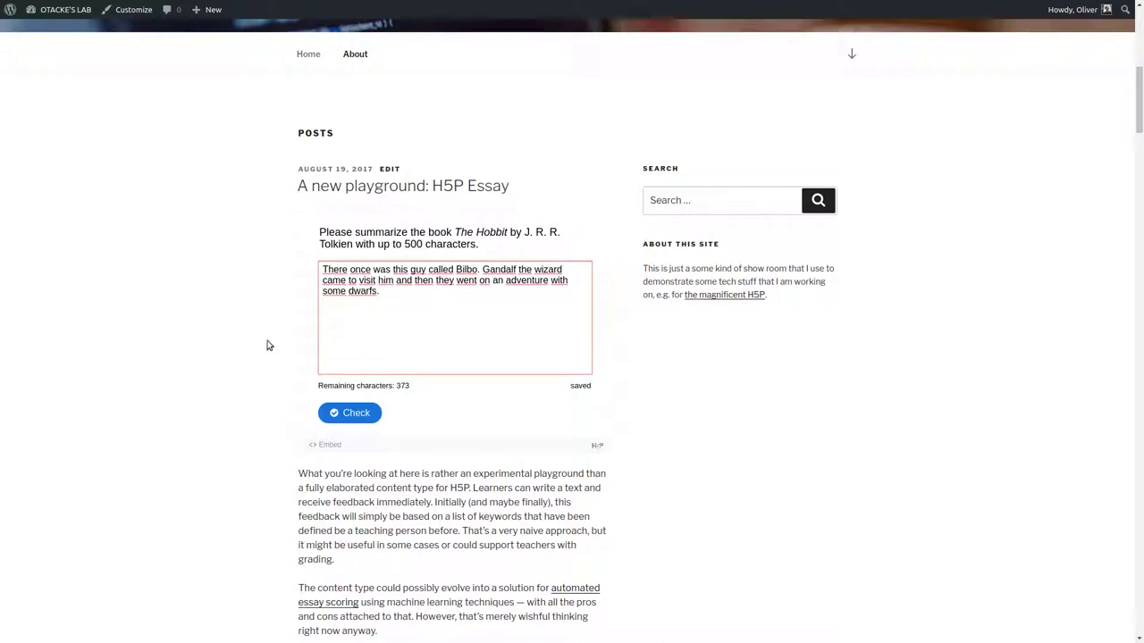
left_click(330, 415)
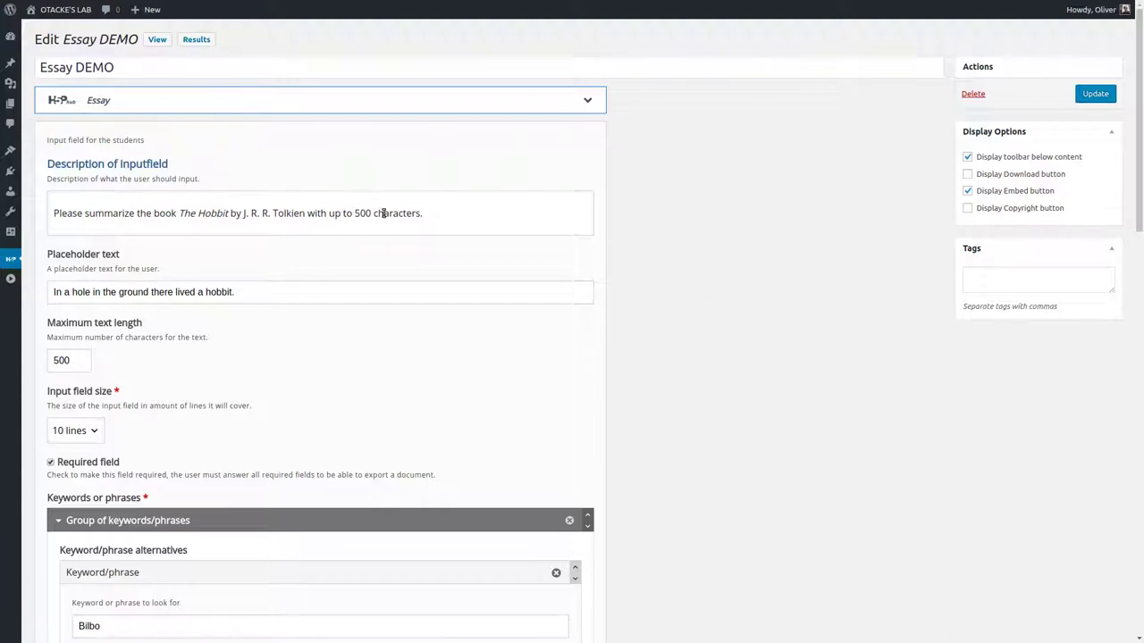
- Scroll the Essay DEMO editor down to the Bilbo and Gandalf keyword groups
scroll(250, 321, "down", 2)
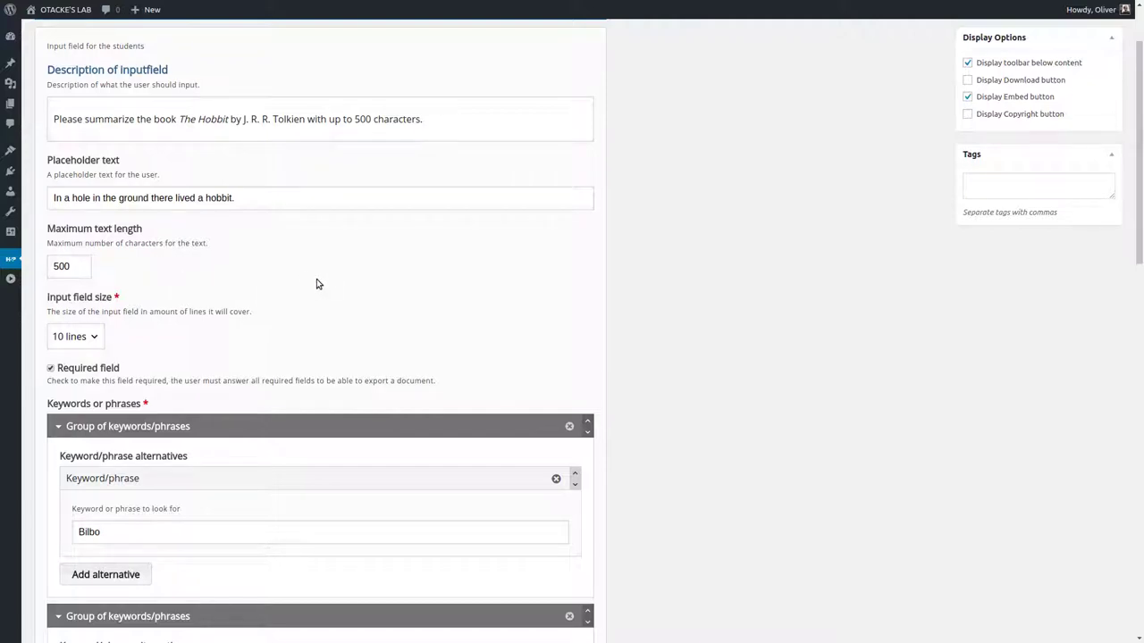
scroll(316, 281, "down", 5)
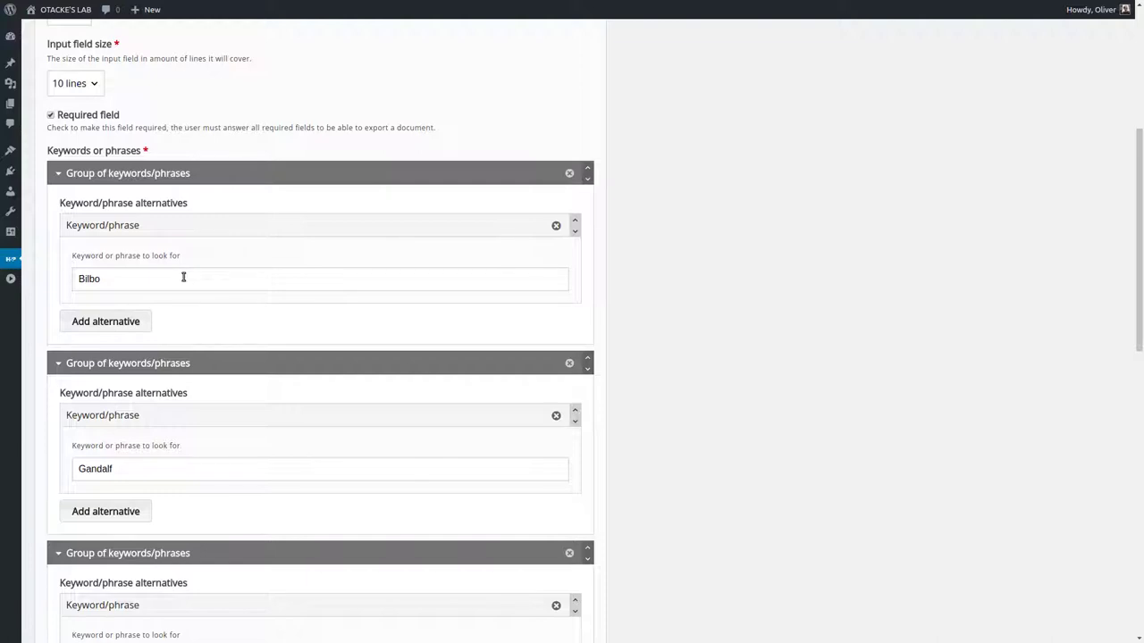
scroll(220, 255, "down", 2)
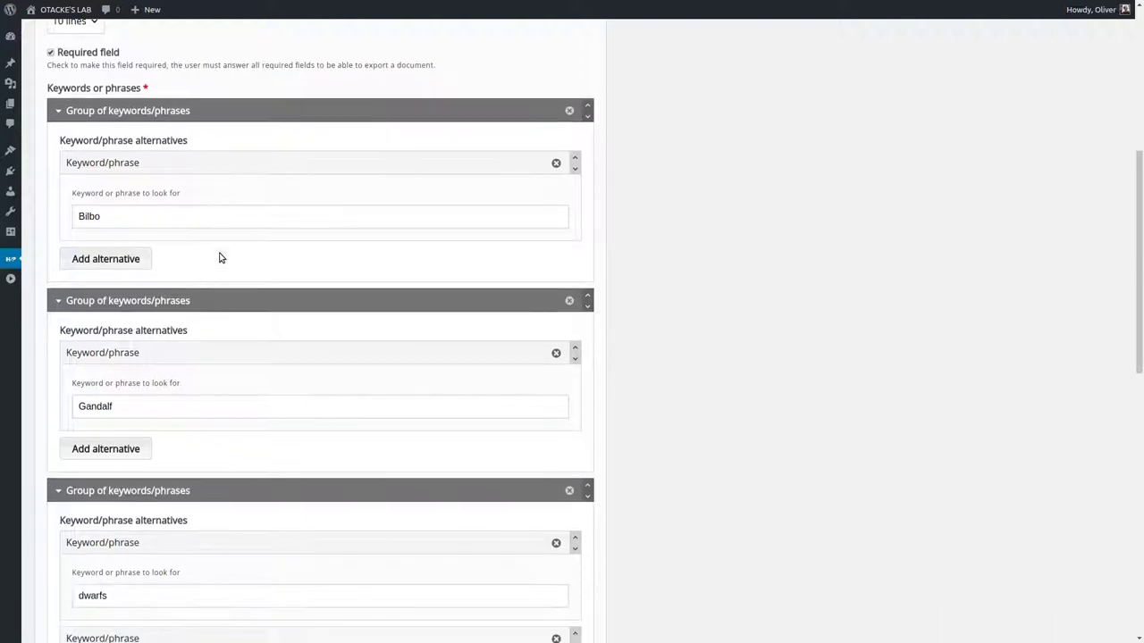
scroll(220, 256, "down", 2)
scroll(220, 257, "down", 1)
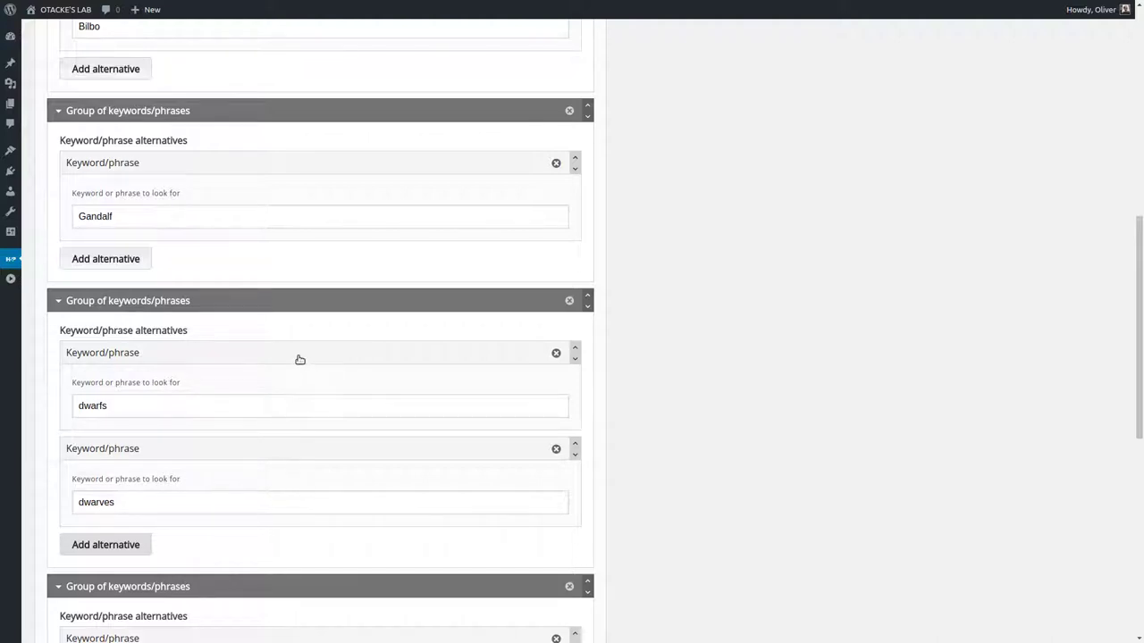
scroll(299, 358, "down", 3)
scroll(299, 356, "down", 2)
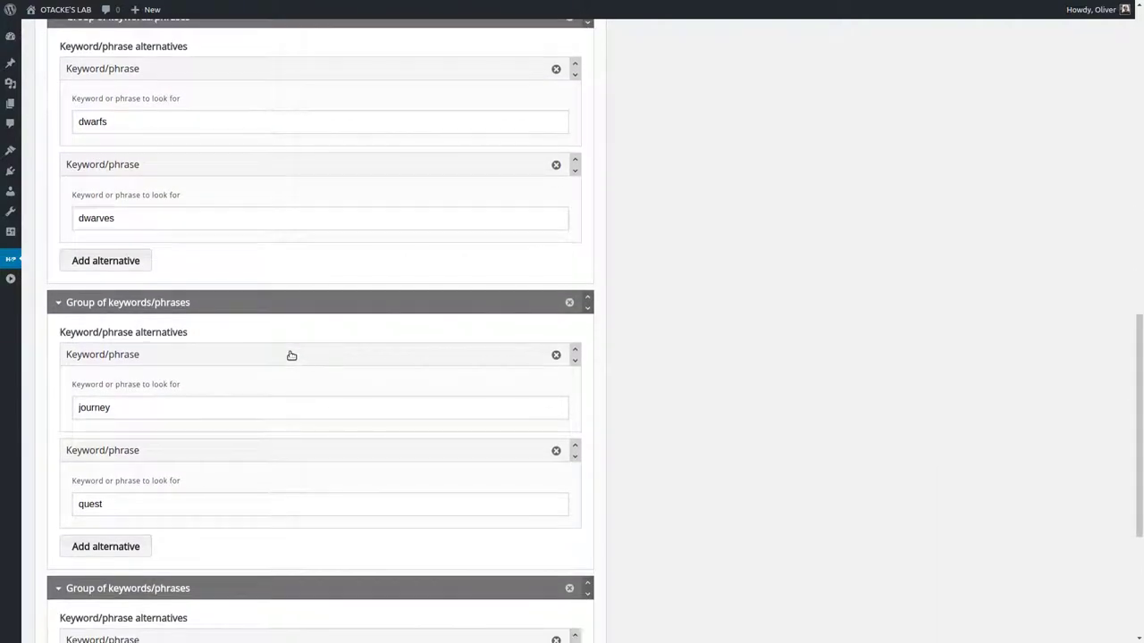
scroll(286, 354, "down", 1)
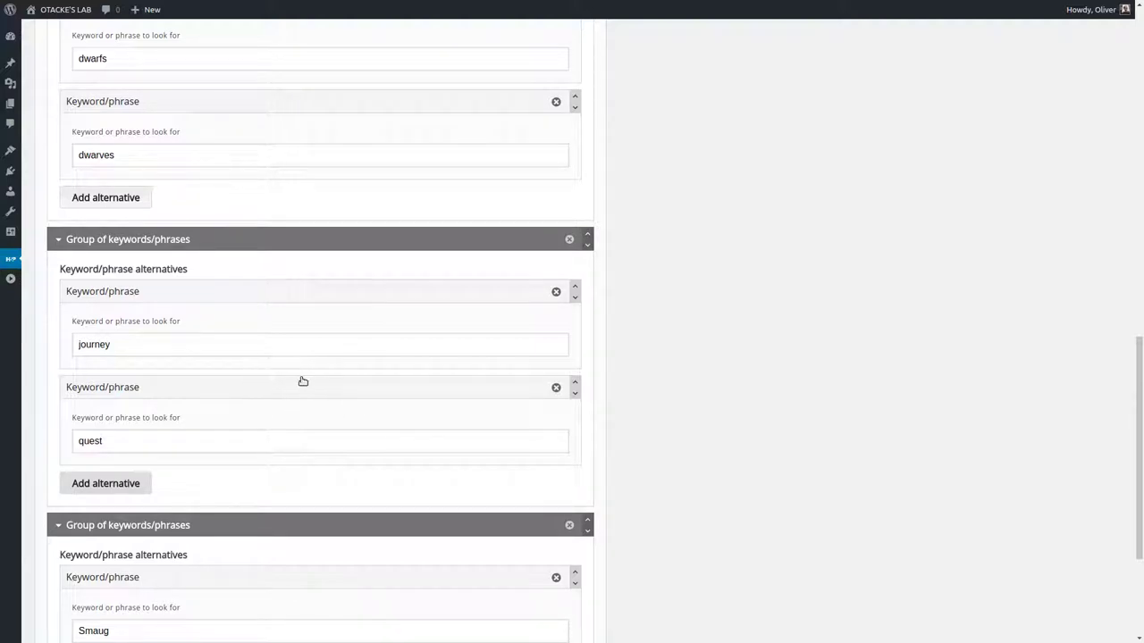
scroll(302, 388, "down", 1)
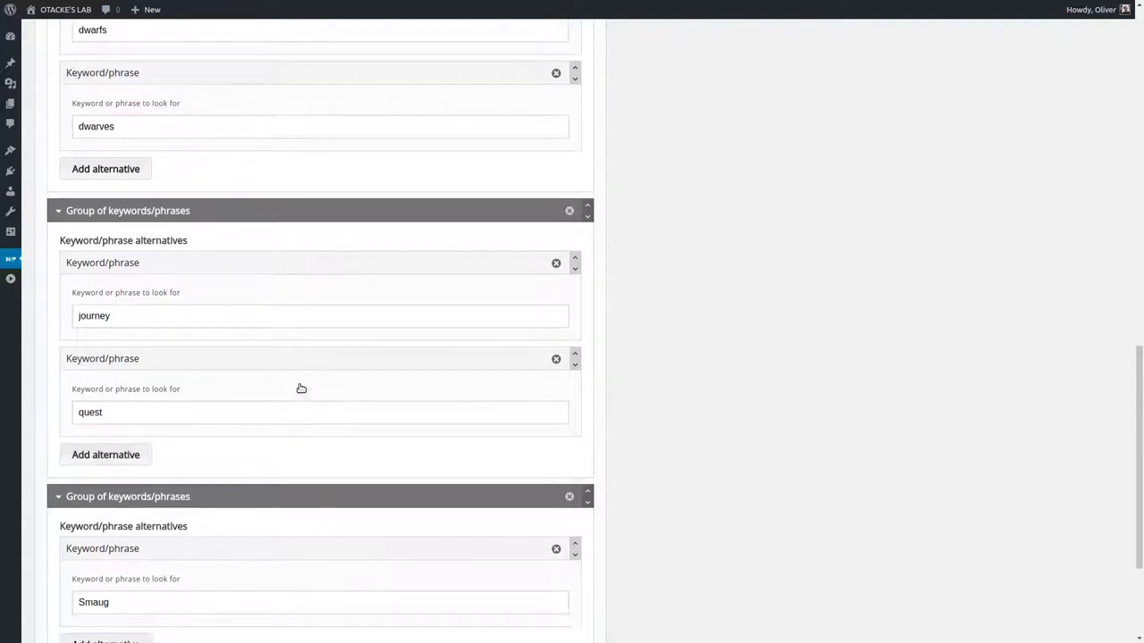
scroll(299, 386, "down", 2)
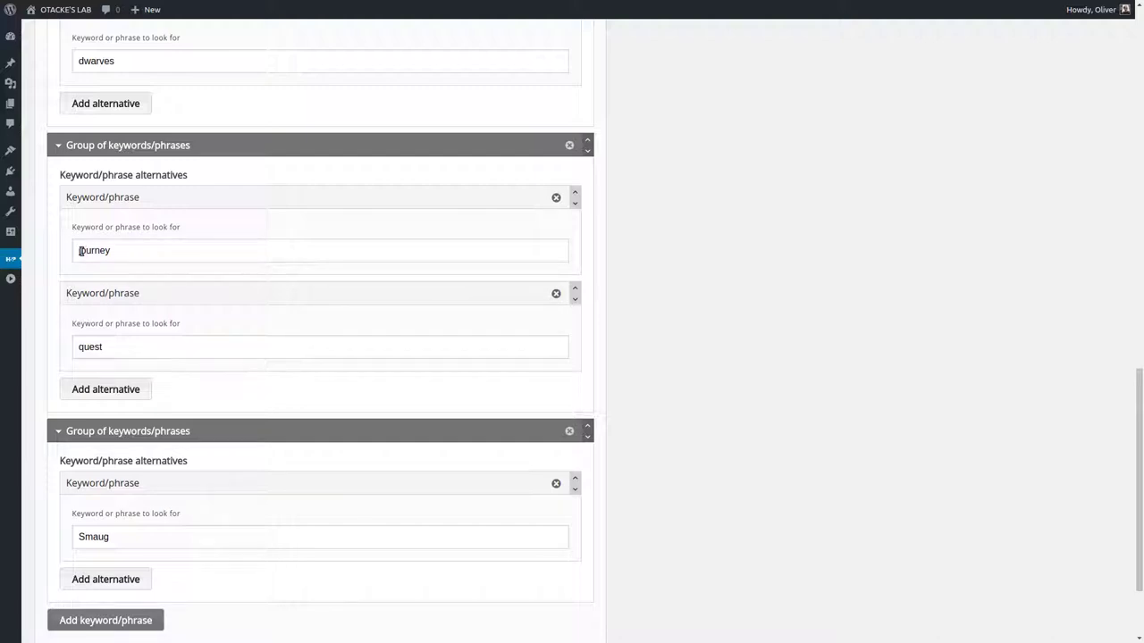
scroll(209, 292, "down", 3)
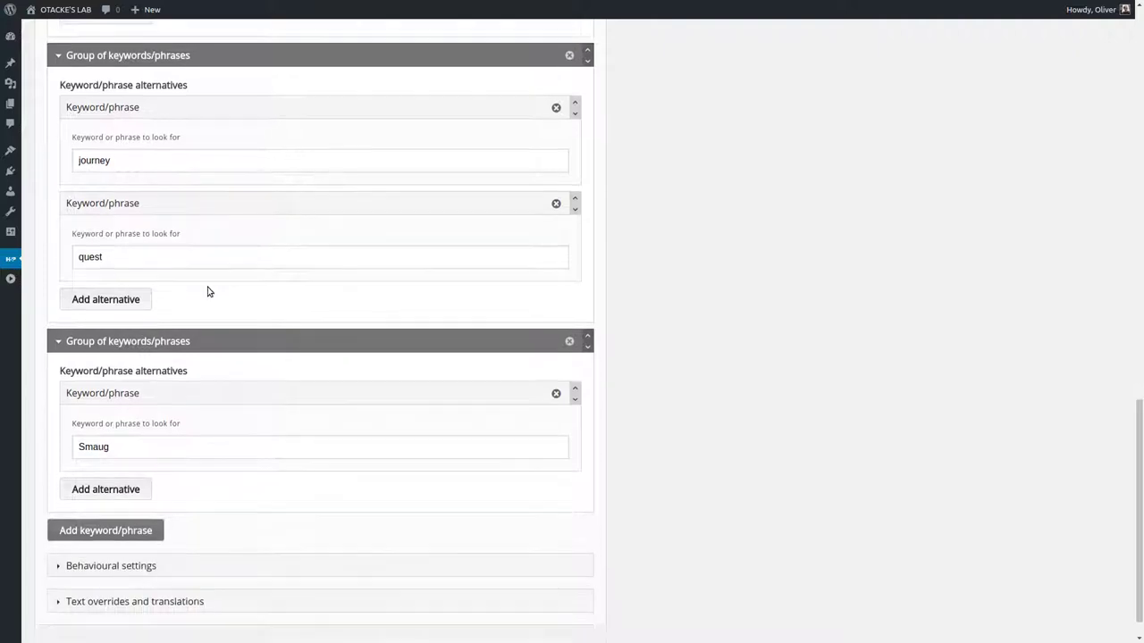
- Expand Behavioural settings to show the unchecked Case sensitive option, then Text overrides and translations
left_click(67, 536)
scroll(294, 435, "down", 1)
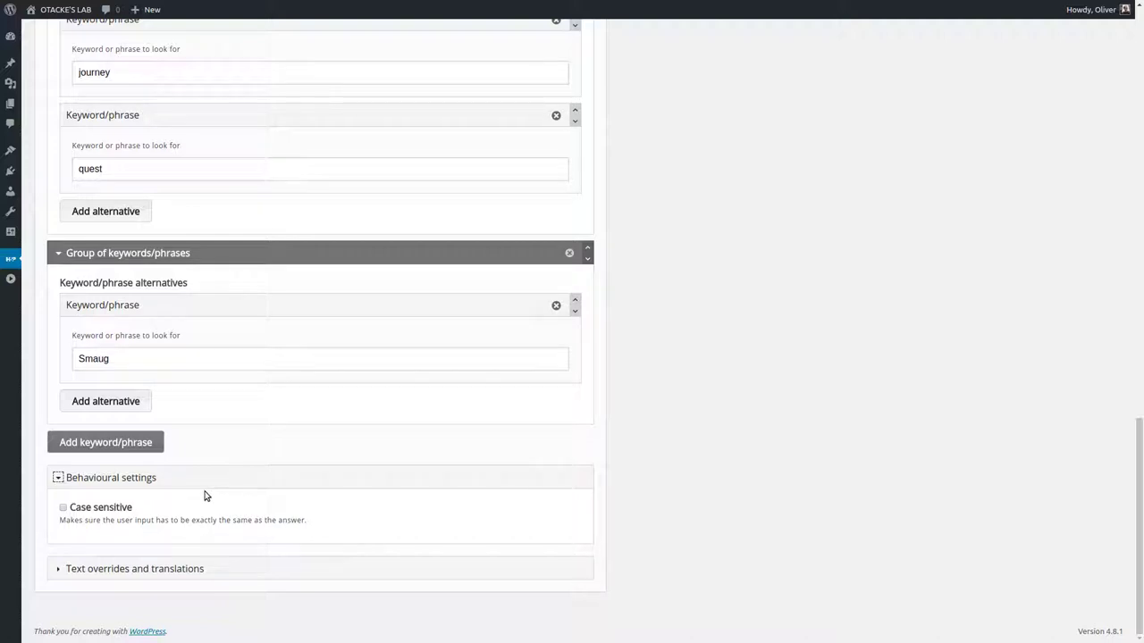
scroll(204, 495, "up", 3)
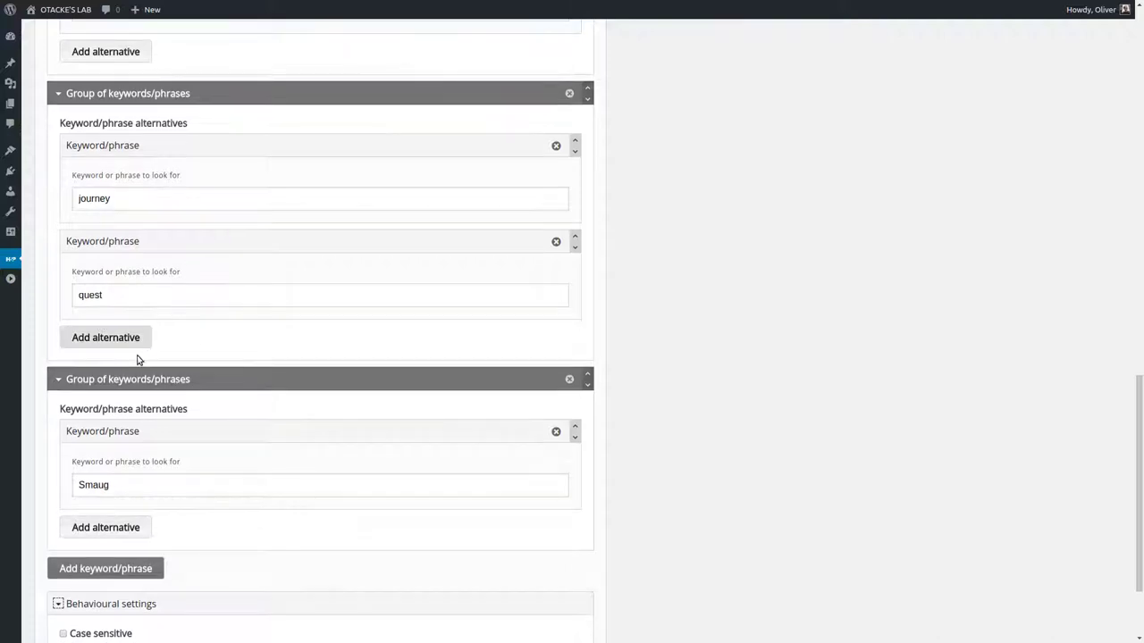
scroll(188, 340, "down", 3)
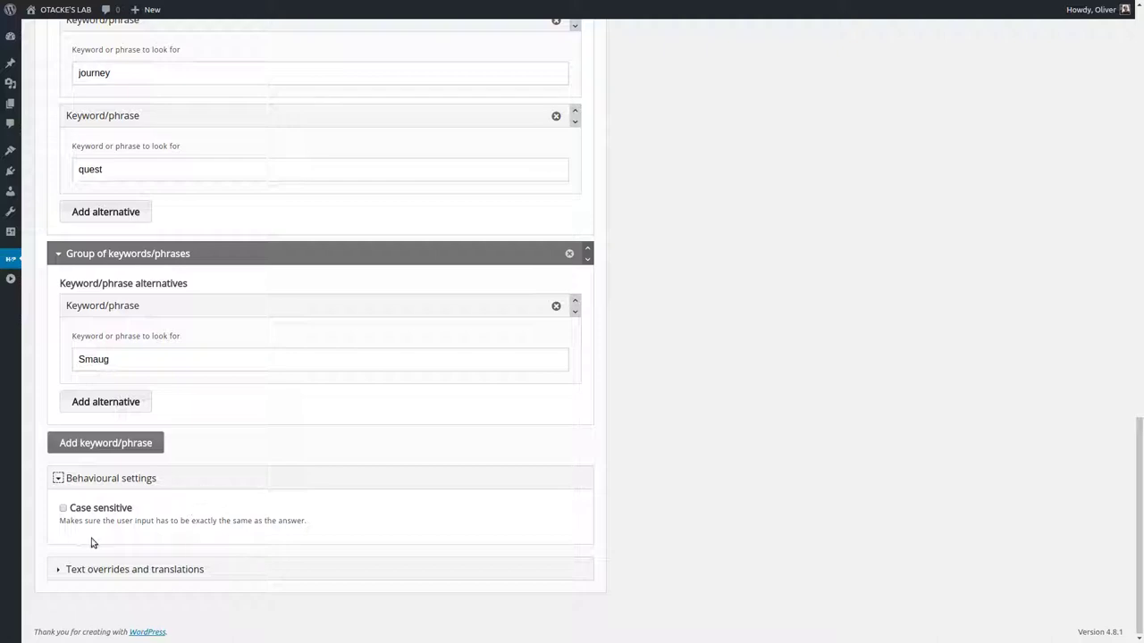
left_click(59, 570)
- Scroll through the Check label, feedback, remaining-characters and save-message override fields
scroll(376, 467, "down", 3)
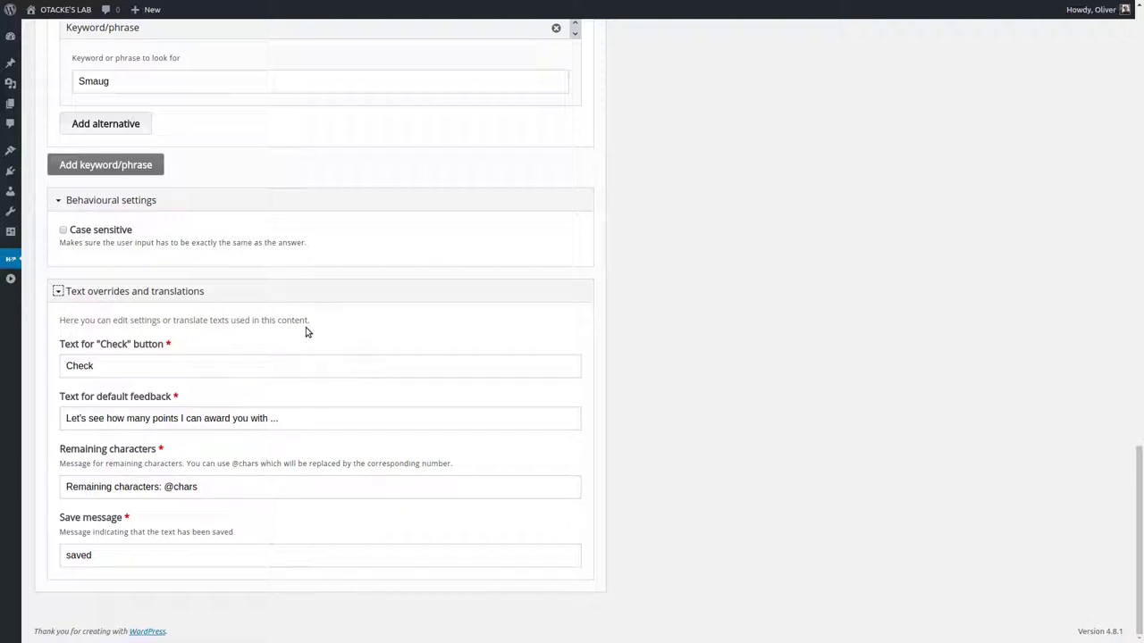
scroll(362, 325, "up", 2)
scroll(362, 323, "up", 3)
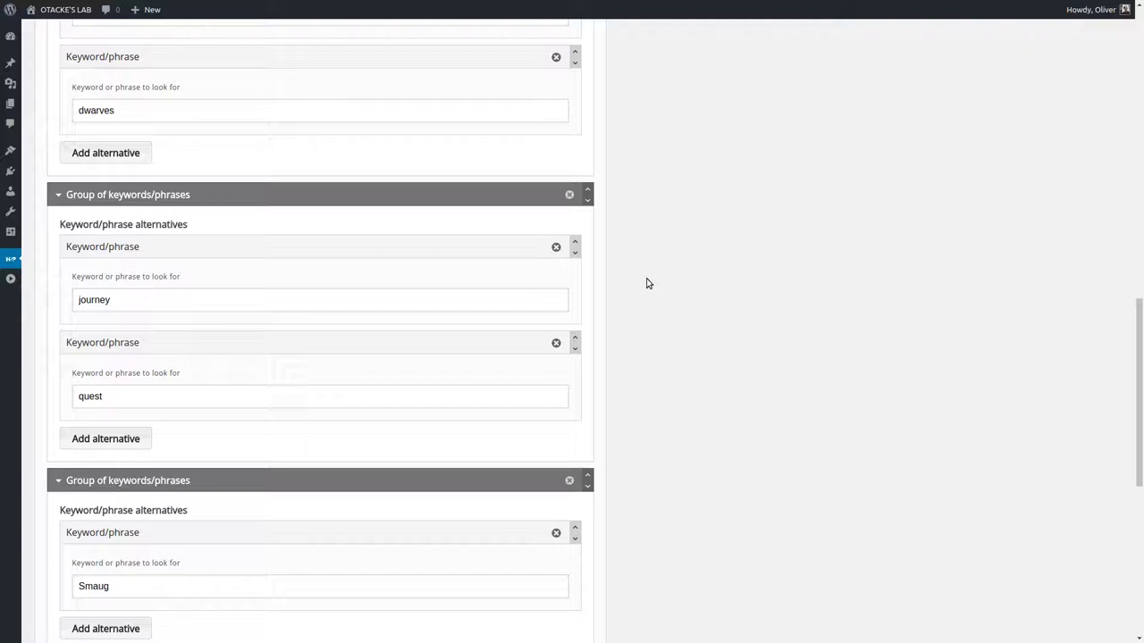
scroll(647, 284, "up", 5)
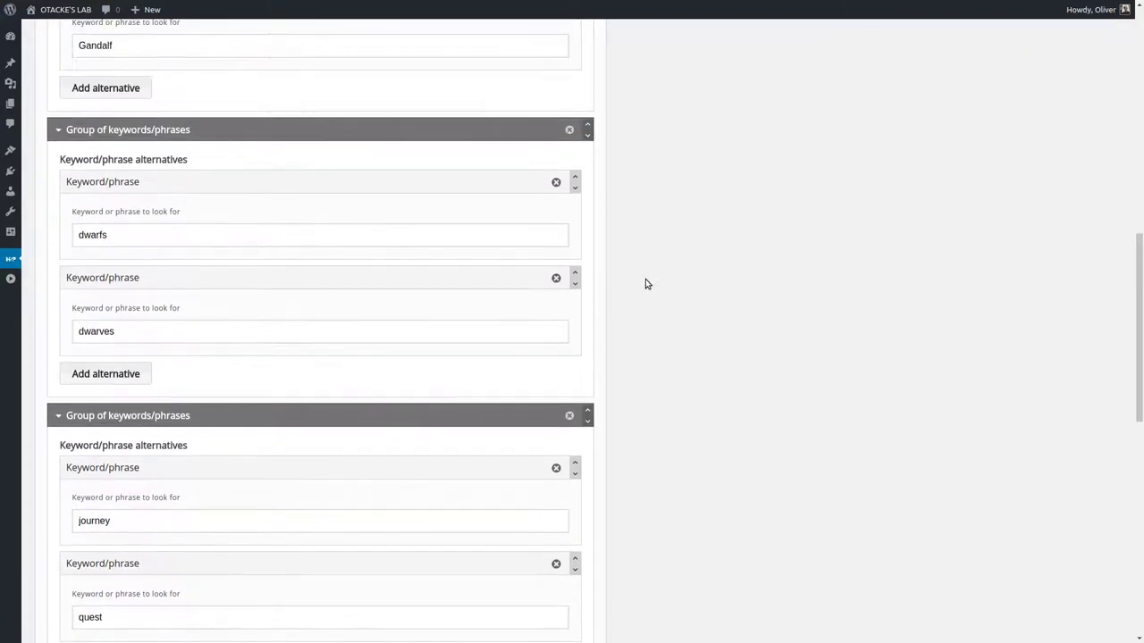
scroll(639, 283, "up", 2)
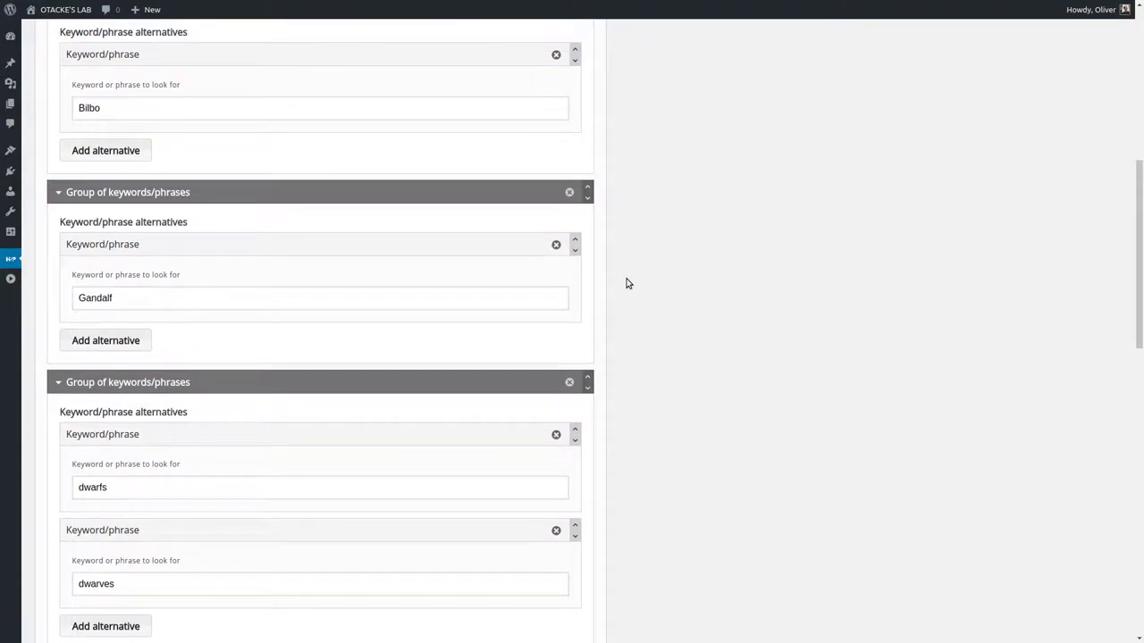
scroll(628, 283, "up", 4)
scroll(628, 284, "up", 4)
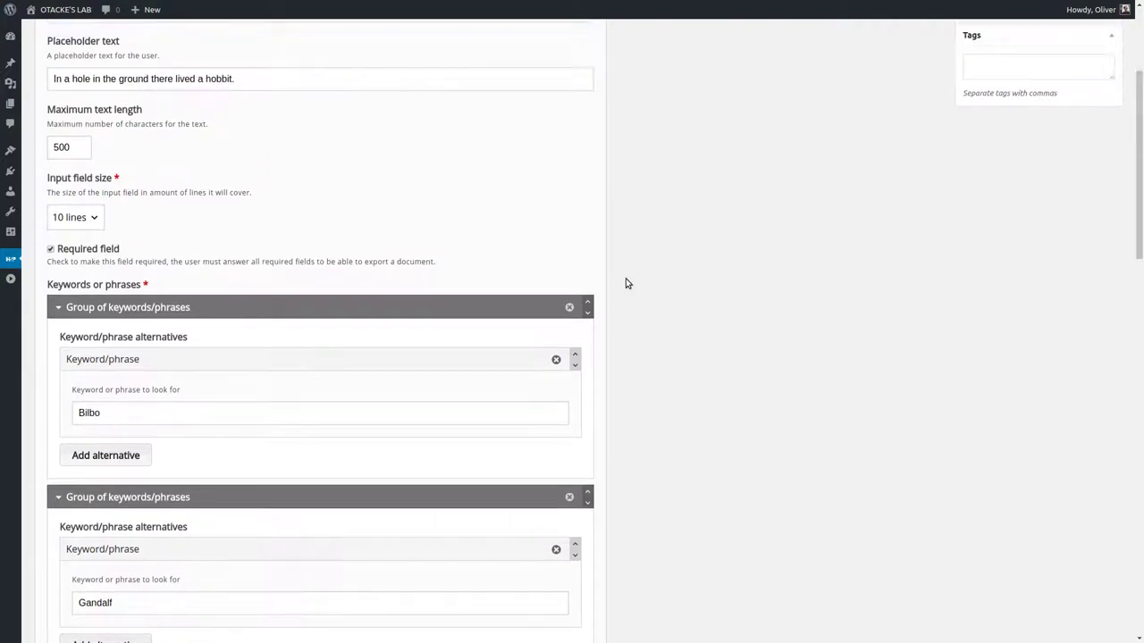